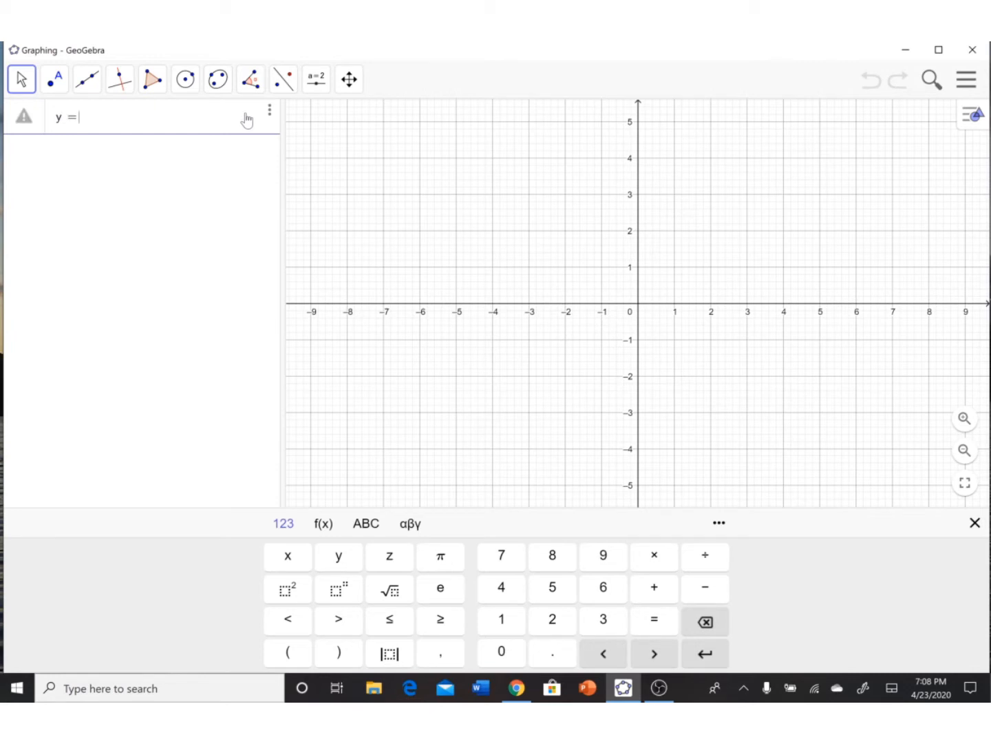
# Complete and plot the sine equation y = a·sin(b·(x − c)) + d with sliders for its parameters
pyautogui.write('a')
pyautogui.write('*sin')
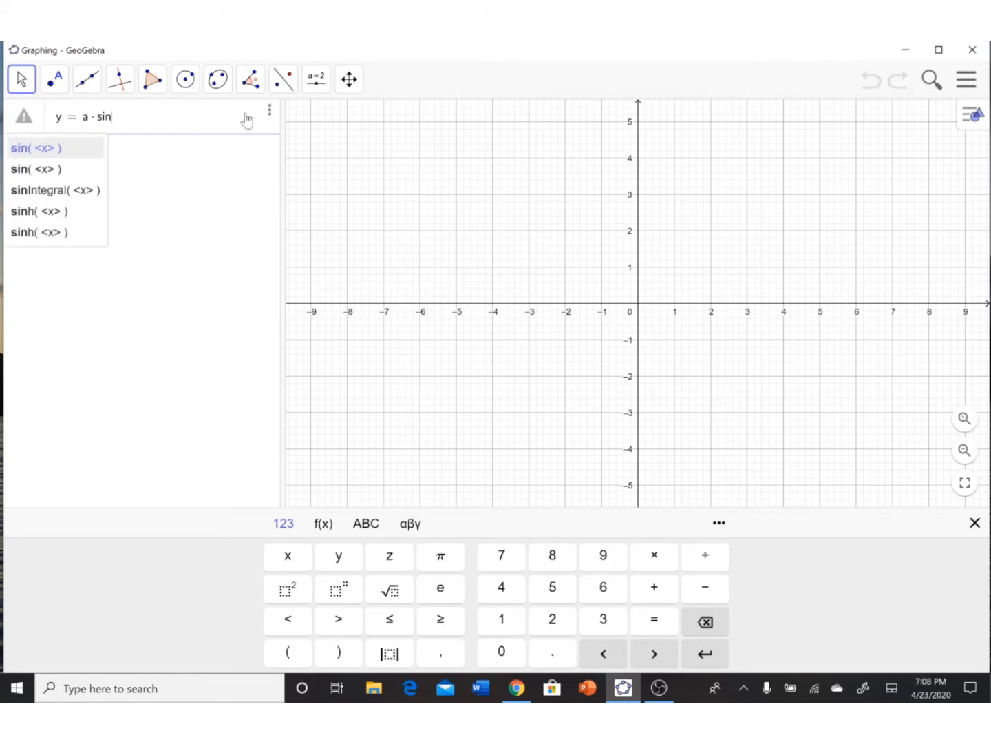
pyautogui.write('(')
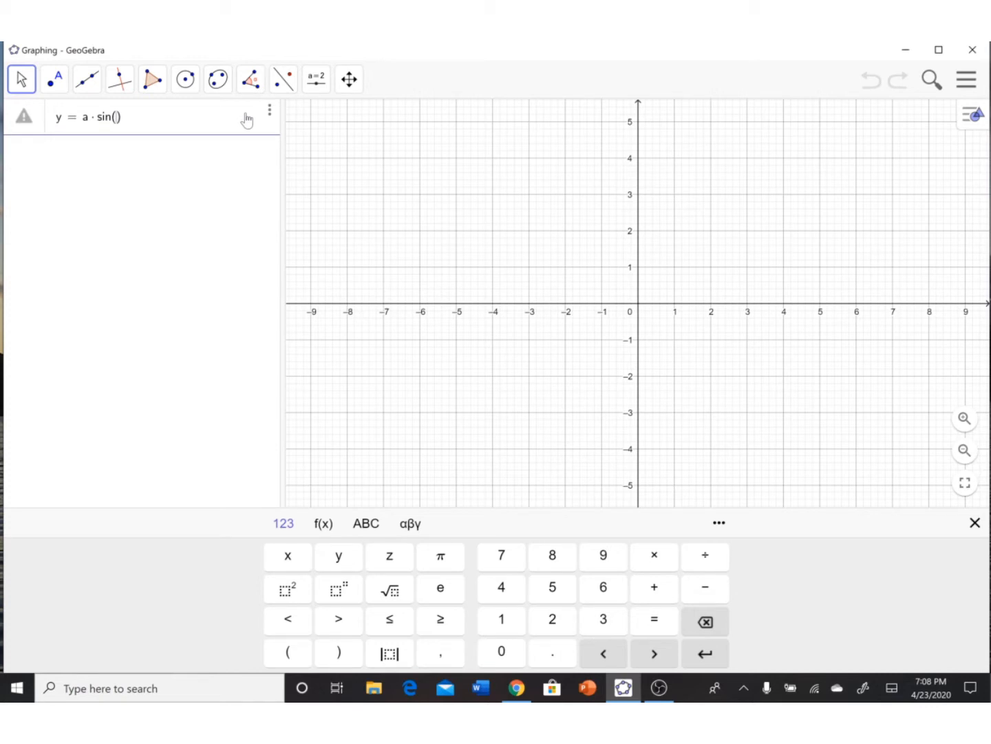
pyautogui.write('b')
pyautogui.write('*')
pyautogui.write('(')
pyautogui.write('x-')
pyautogui.write('c')
pyautogui.write('+')
pyautogui.write('d')
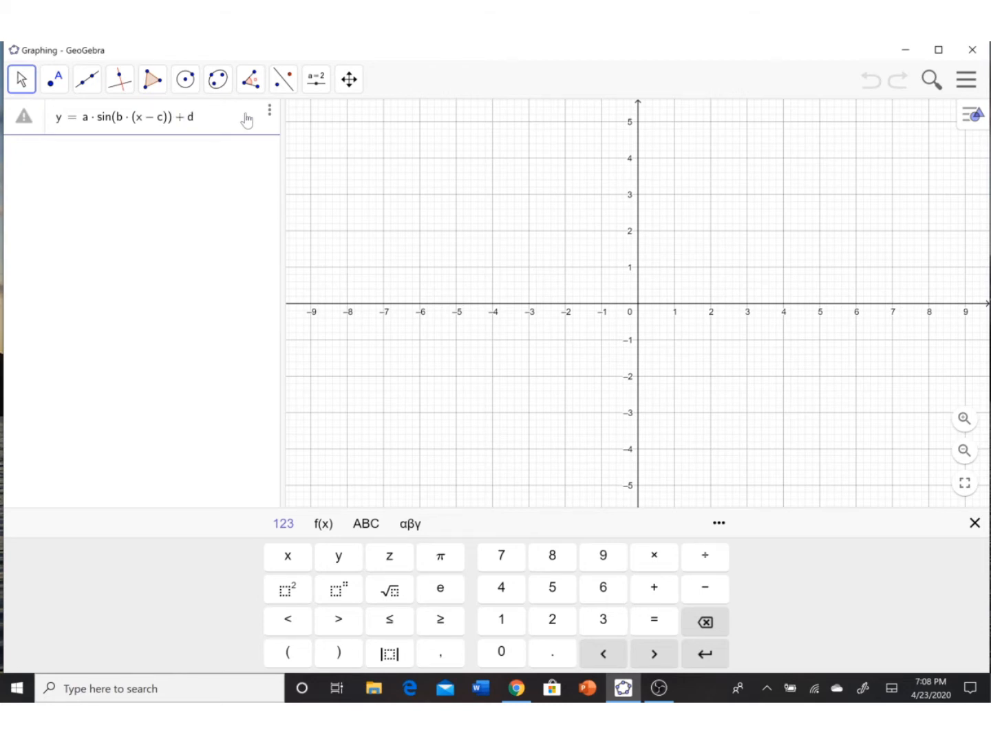
pyautogui.press('Return')
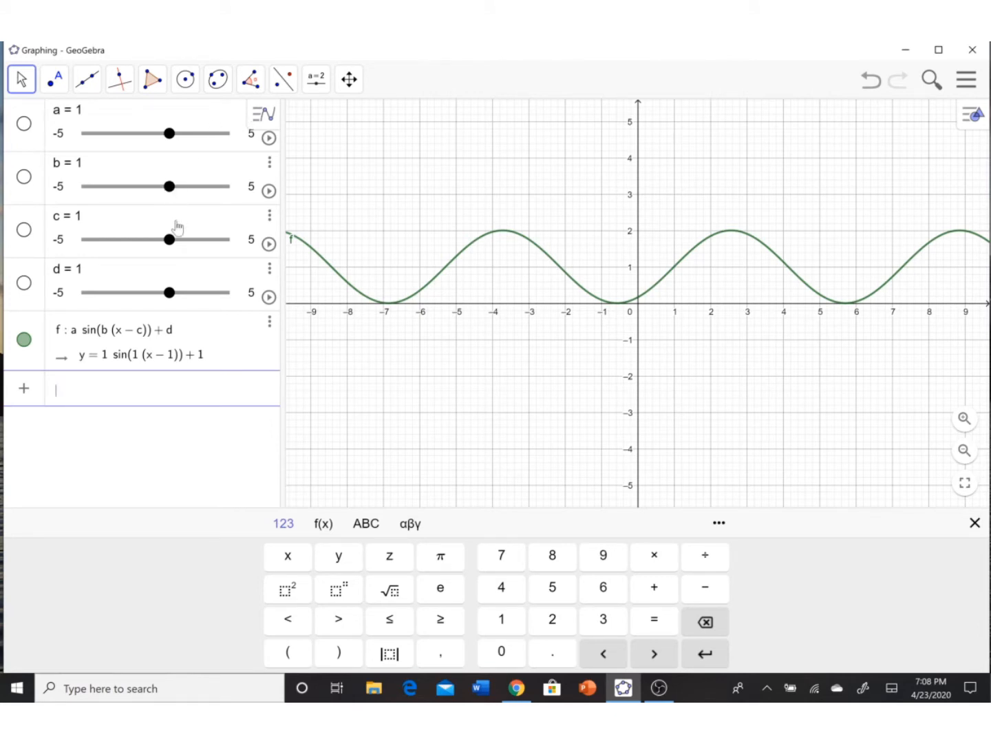
# Set the sliders c and d to 0
pyautogui.moveTo(168, 245); pyautogui.dragTo(157, 252)
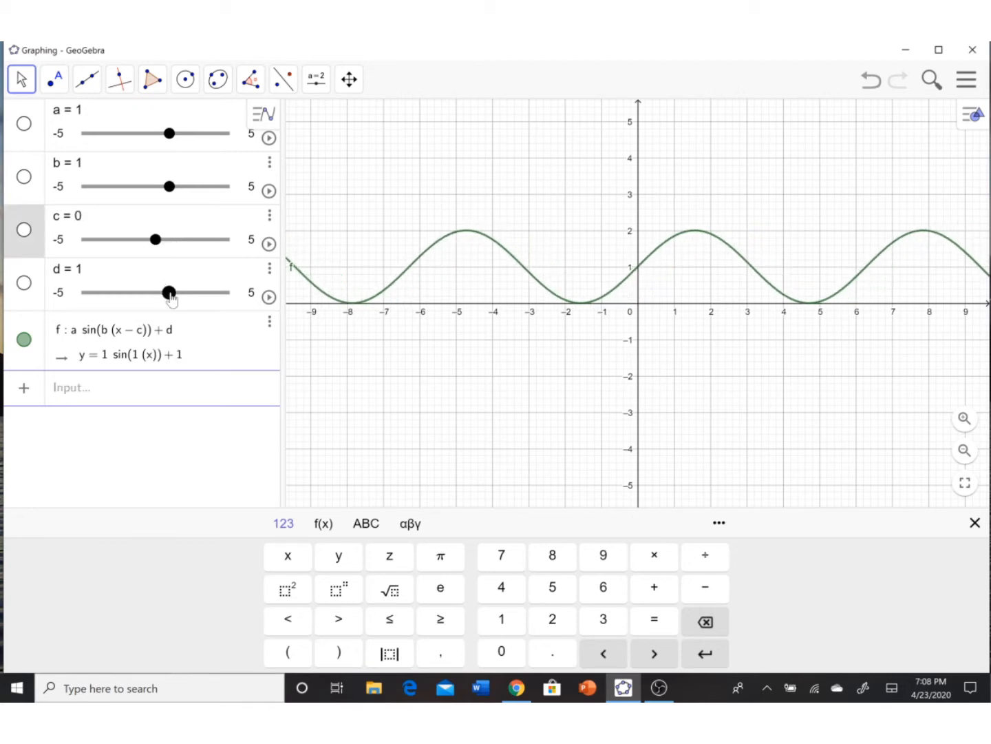
pyautogui.moveTo(171, 298); pyautogui.dragTo(156, 294)
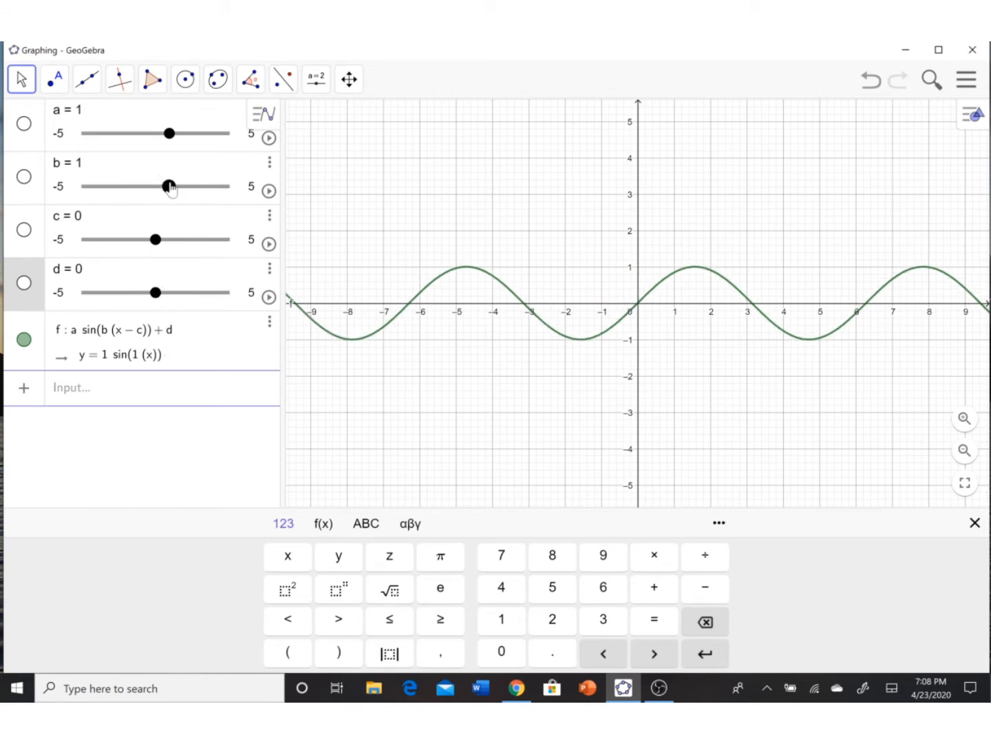
# Add the polar curve r = a·sin(b·(θ − c)) + d as a new expression, using the Greek letter θ
pyautogui.click(148, 395)
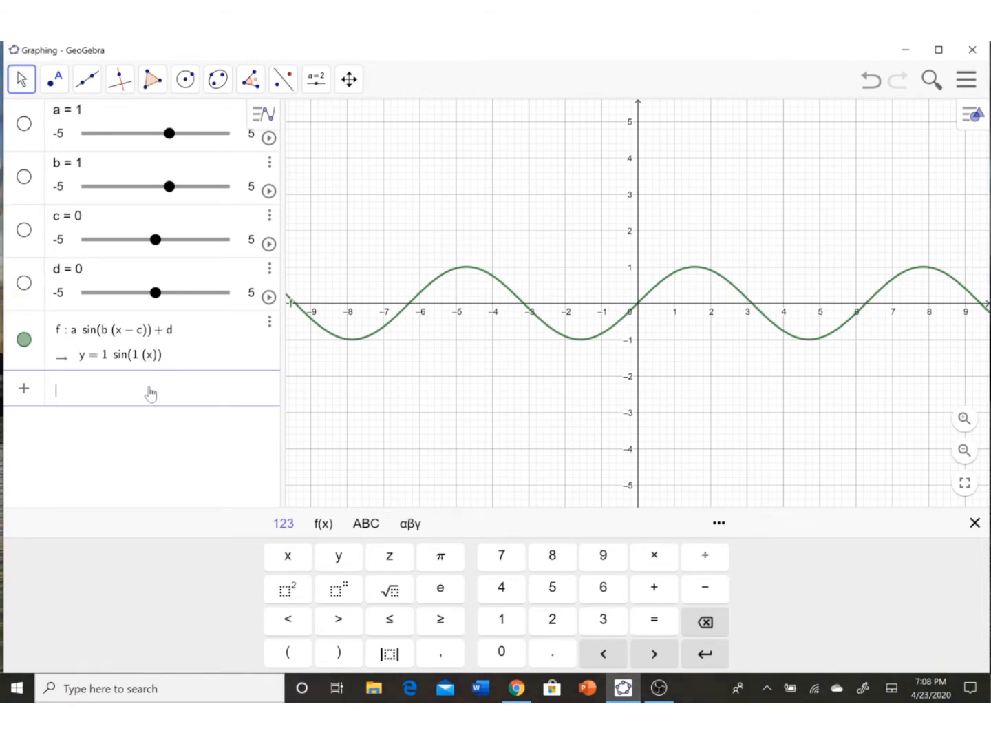
pyautogui.write('r')
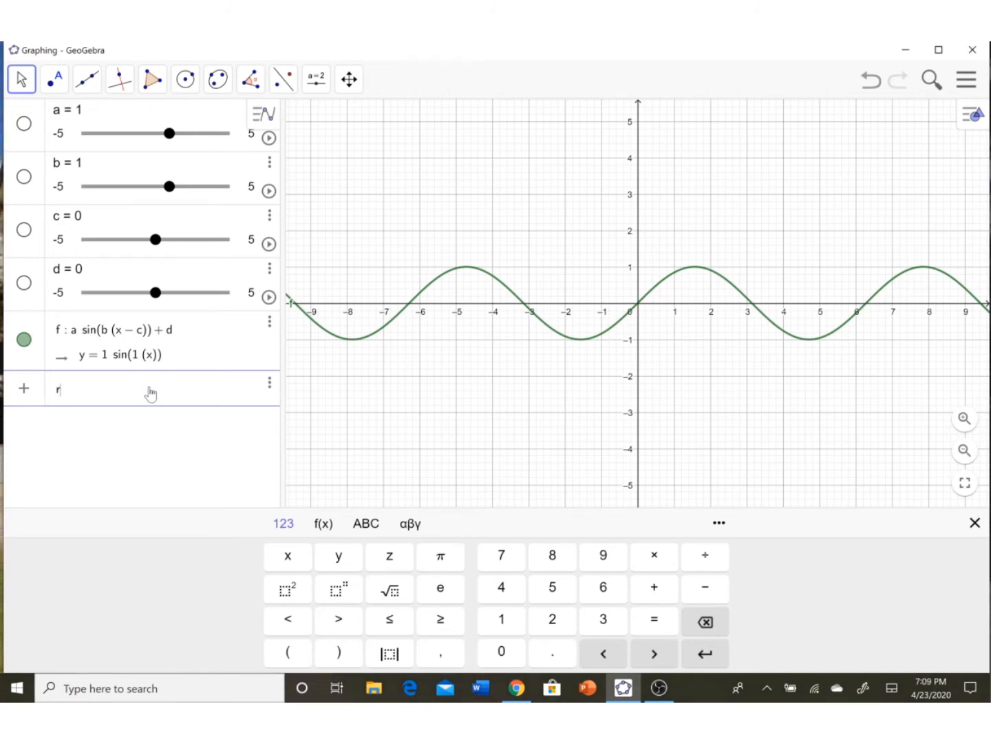
pyautogui.write('=')
pyautogui.write('a')
pyautogui.write('*sin')
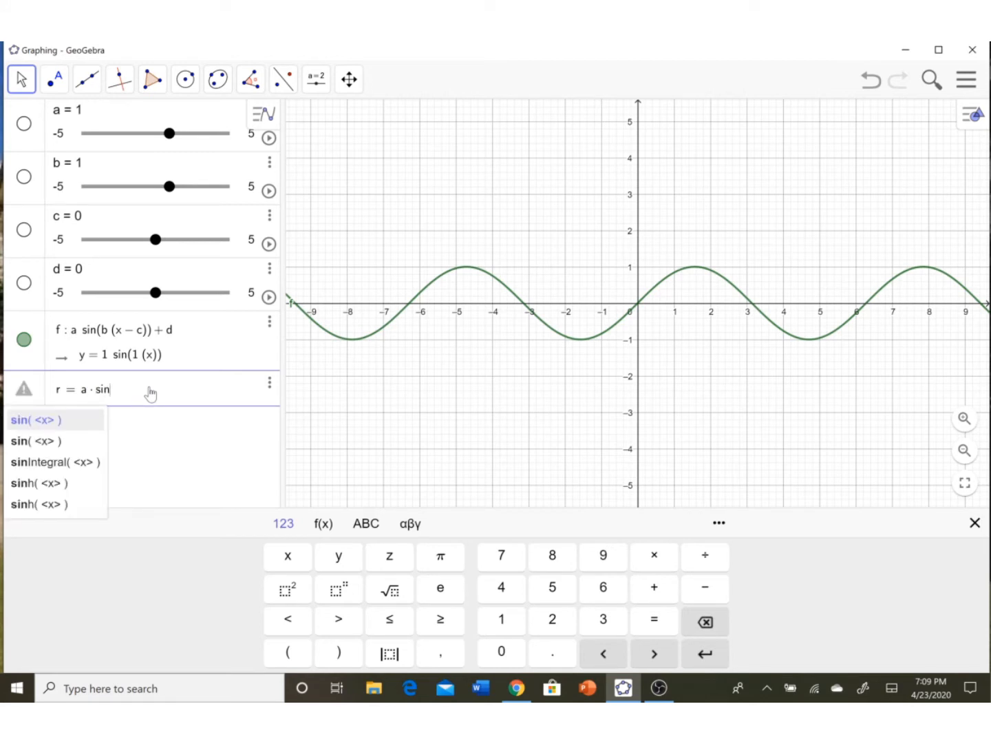
pyautogui.write('(')
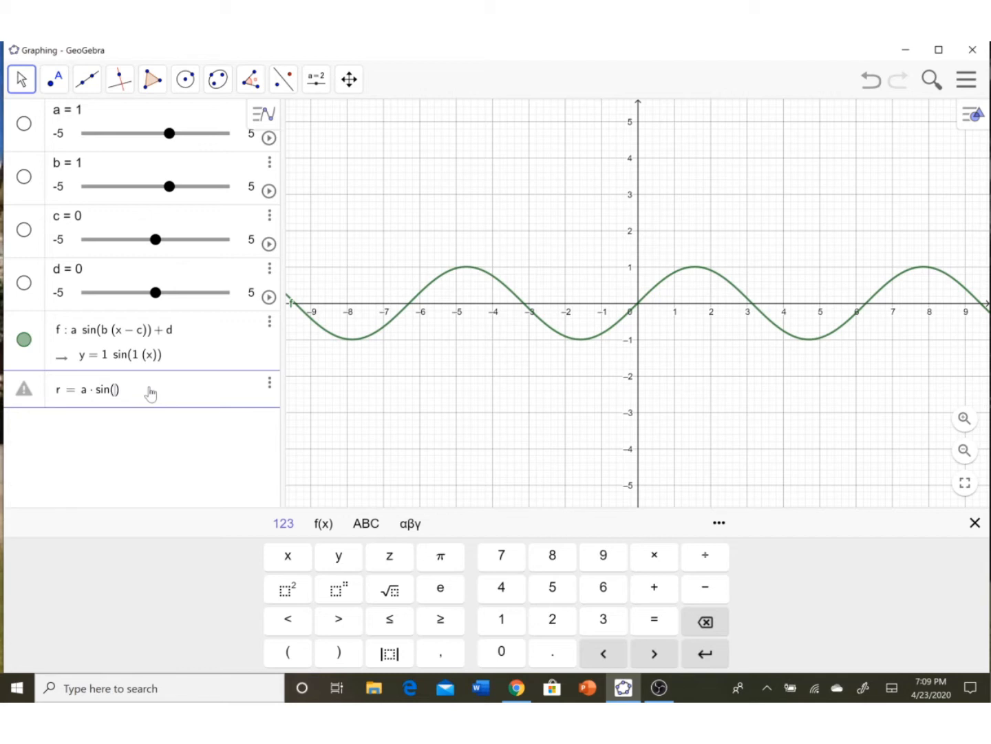
pyautogui.write('b')
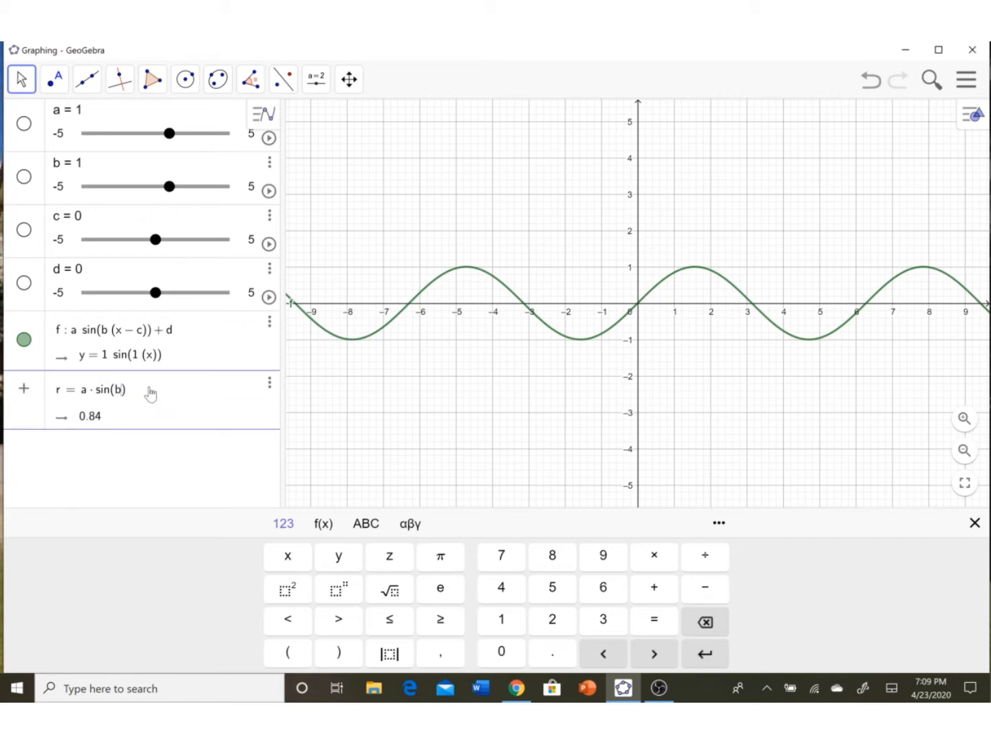
pyautogui.write('*')
pyautogui.write('(')
pyautogui.click(411, 525)
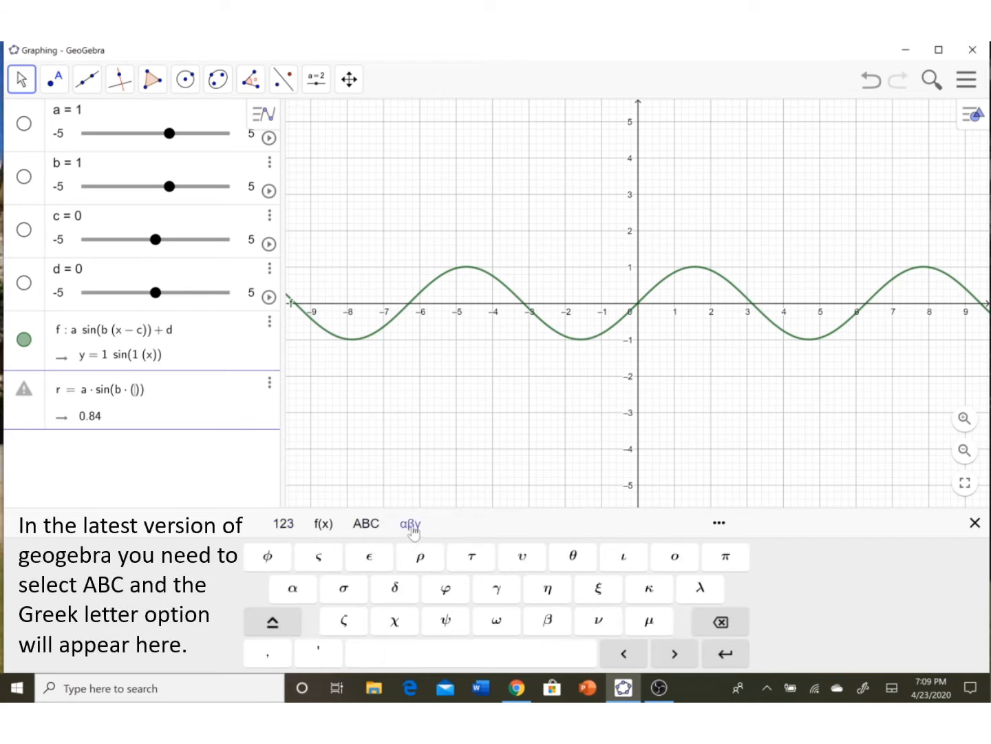
pyautogui.click(571, 563)
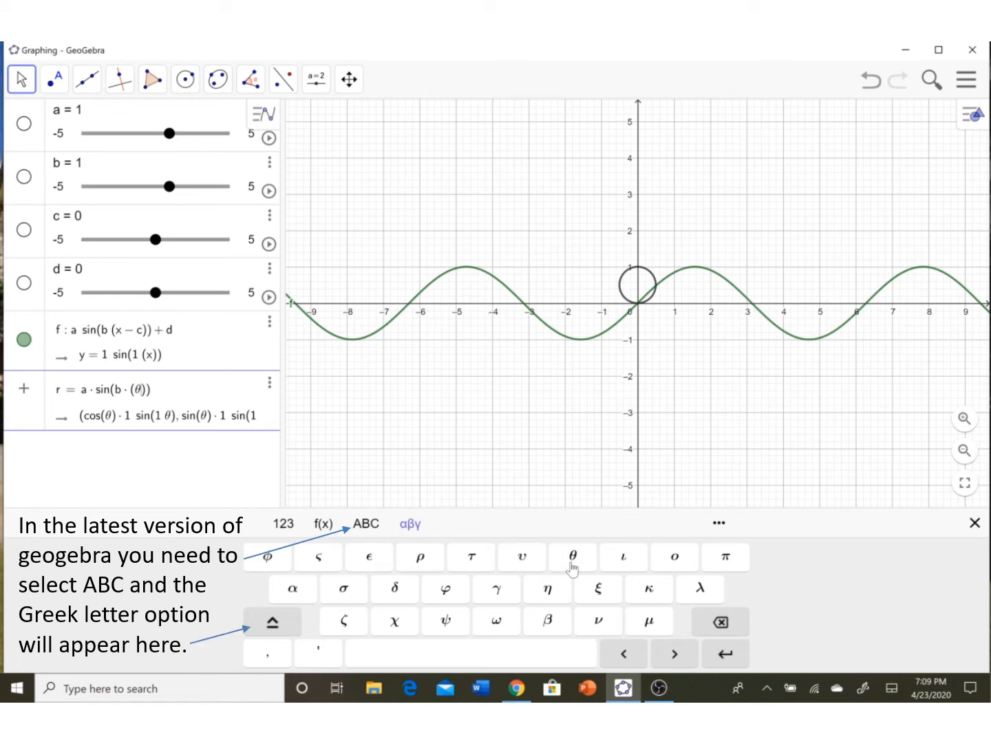
pyautogui.write('-c')
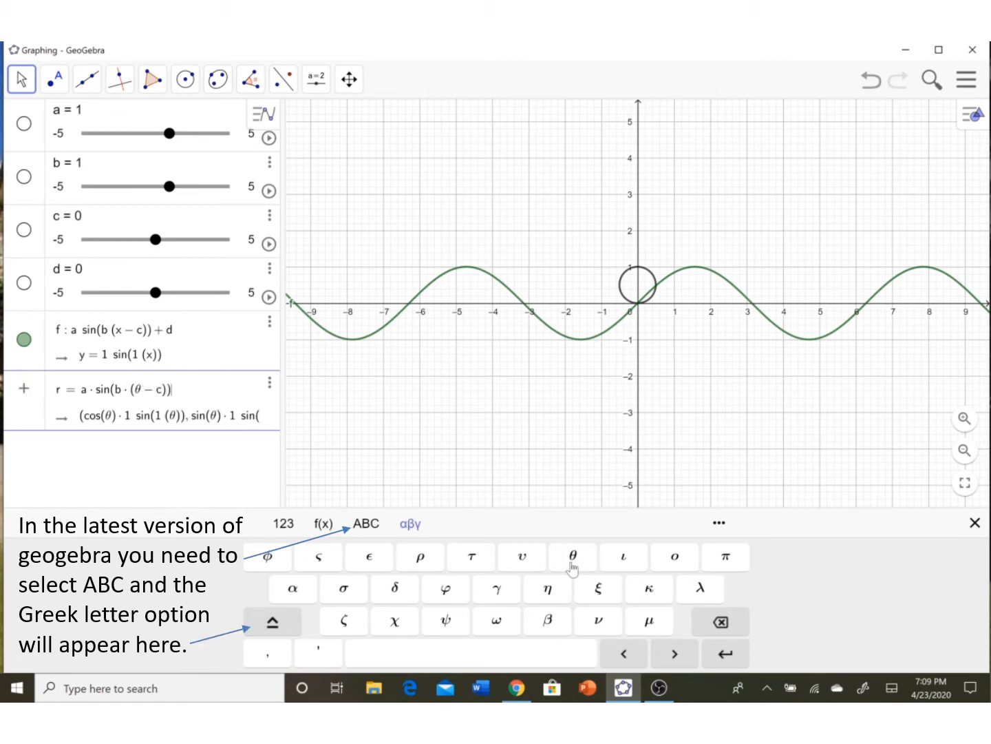
pyautogui.write('+d')
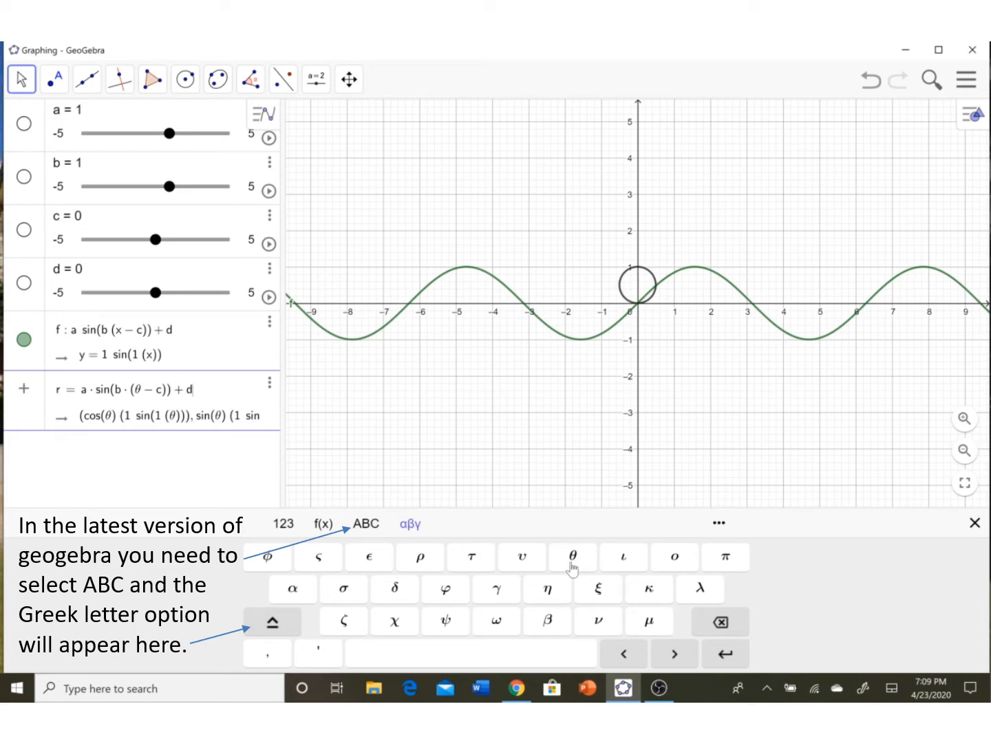
pyautogui.press('Return')
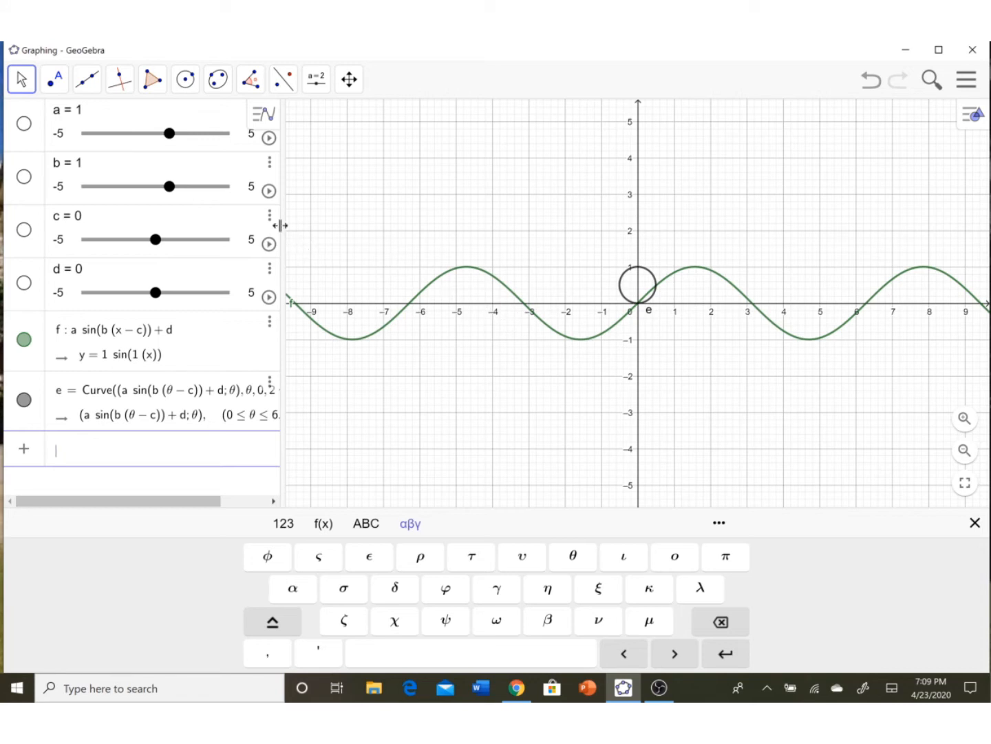
# Vary the sliders a, b, c and d one by one to examine their effect on the sine and polar curves
pyautogui.moveTo(175, 141)
pyautogui.mouseDown()
pyautogui.moveTo(135, 146)
pyautogui.moveTo(194, 143)
pyautogui.moveTo(129, 147)
pyautogui.moveTo(184, 146)
pyautogui.moveTo(163, 149)
pyautogui.moveTo(171, 152)
pyautogui.mouseUp()
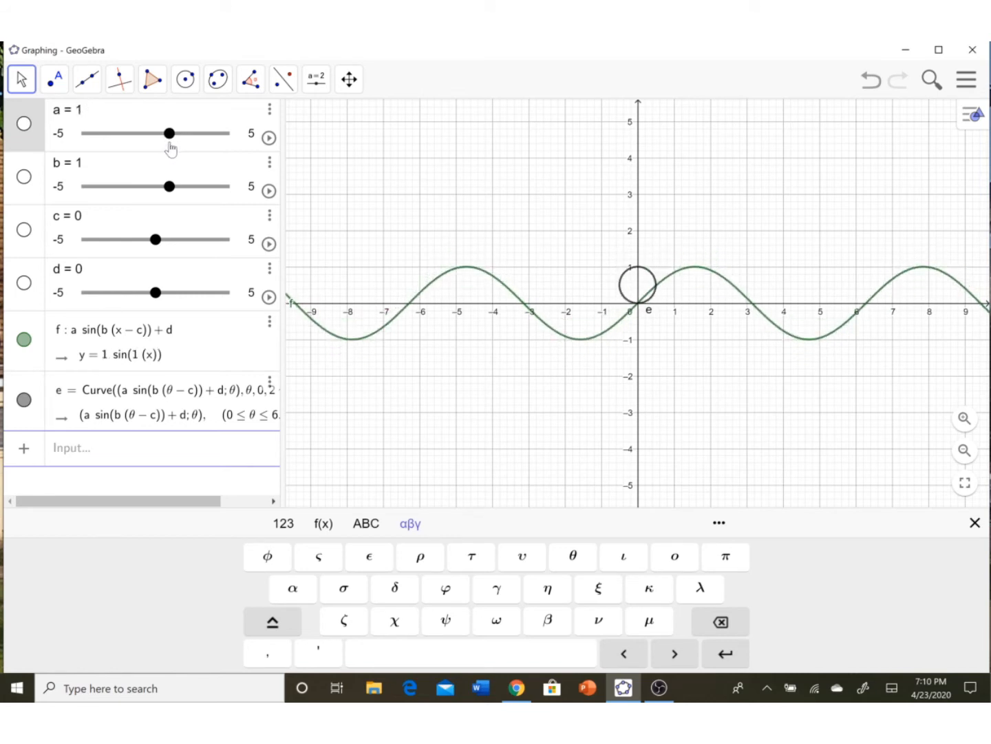
pyautogui.click(170, 188)
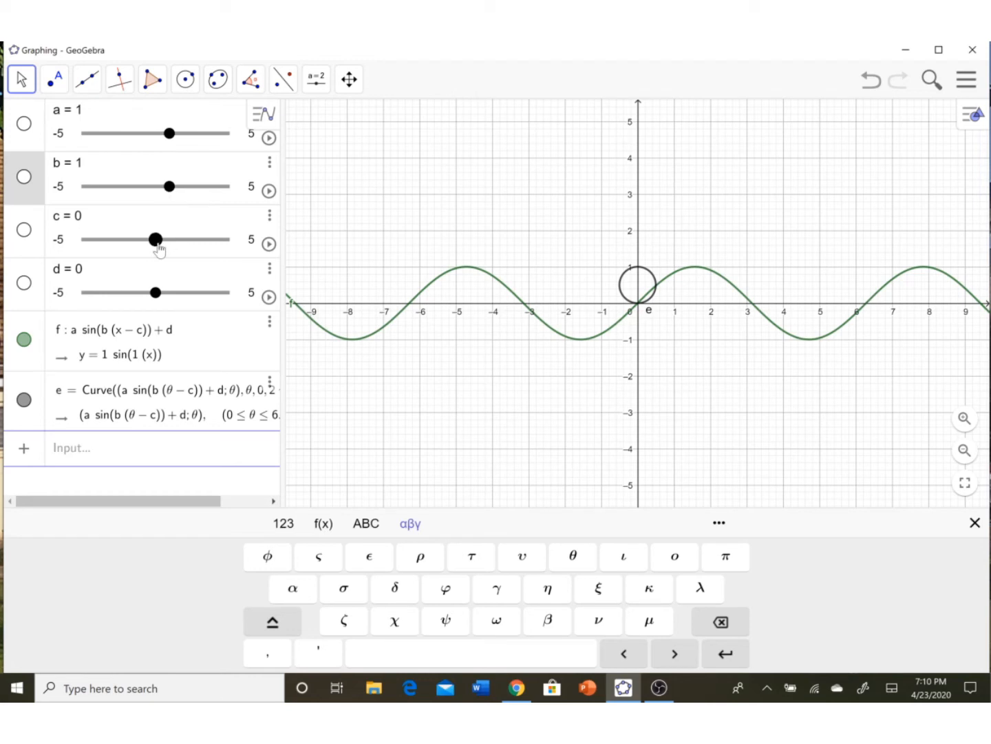
pyautogui.moveTo(158, 246)
pyautogui.mouseDown()
pyautogui.moveTo(84, 252)
pyautogui.moveTo(210, 249)
pyautogui.moveTo(145, 250)
pyautogui.moveTo(158, 250)
pyautogui.mouseUp()
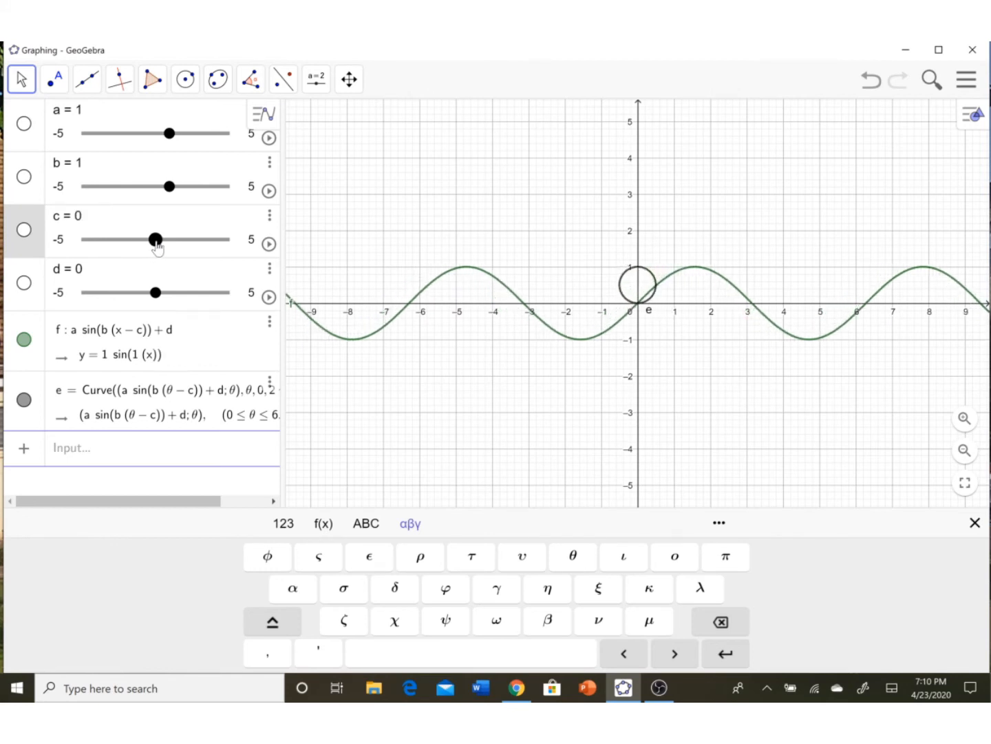
pyautogui.click(157, 293)
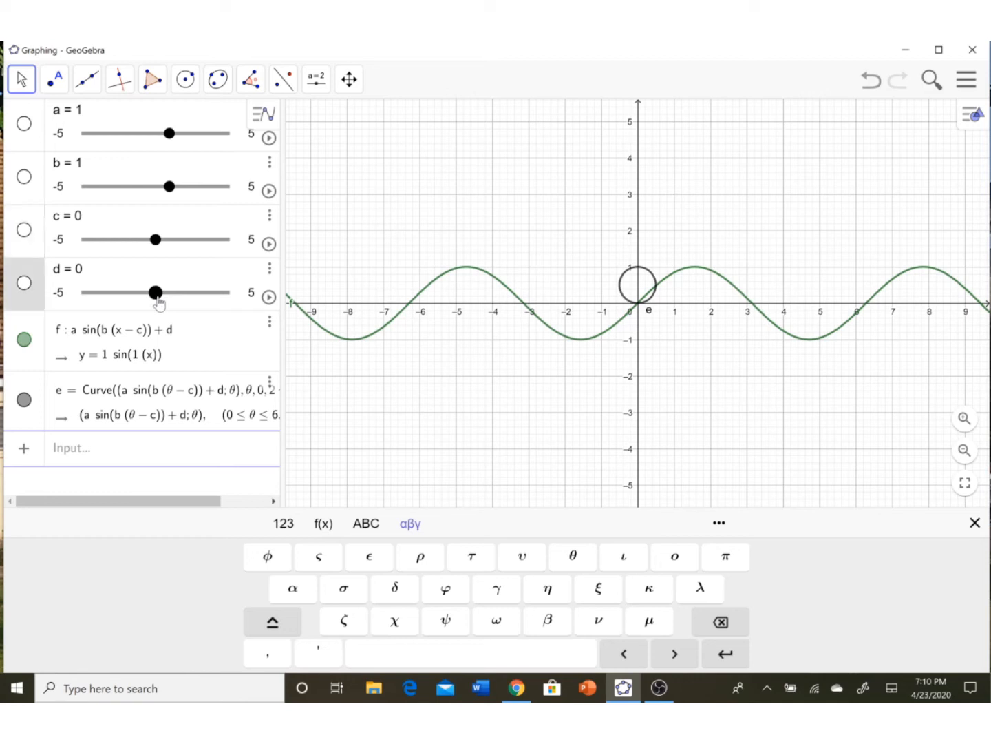
pyautogui.moveTo(158, 299)
pyautogui.mouseDown()
pyautogui.moveTo(137, 298)
pyautogui.moveTo(191, 293)
pyautogui.moveTo(157, 293)
pyautogui.mouseUp()
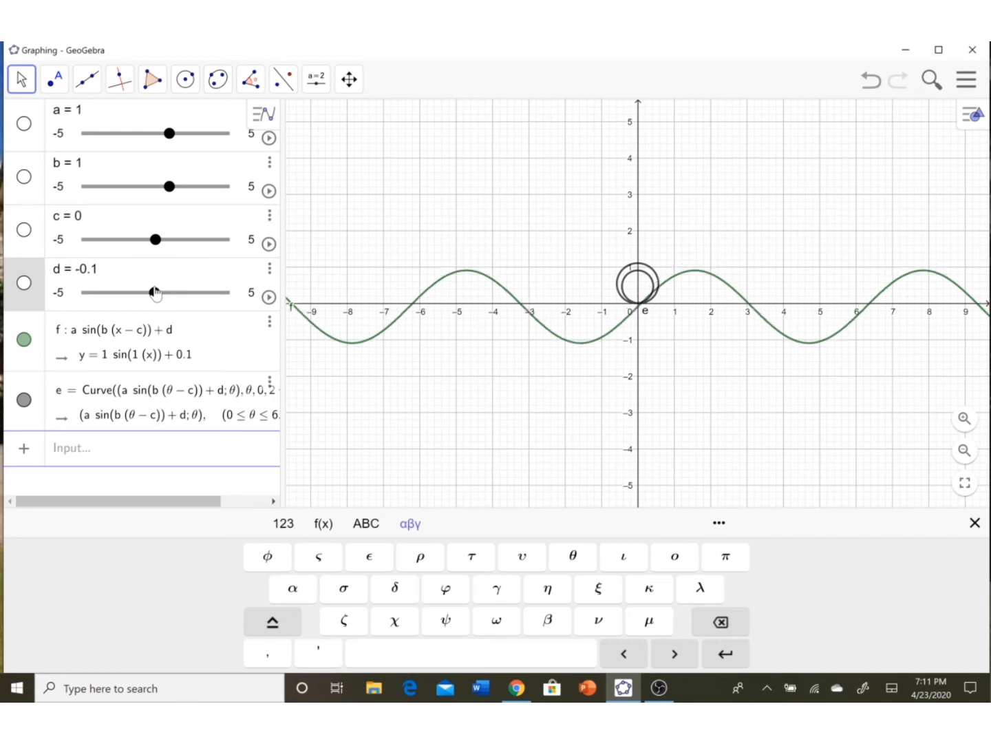
# Enter the exact value 0 for parameter d
pyautogui.click(86, 275)
pyautogui.doubleClick(92, 272)
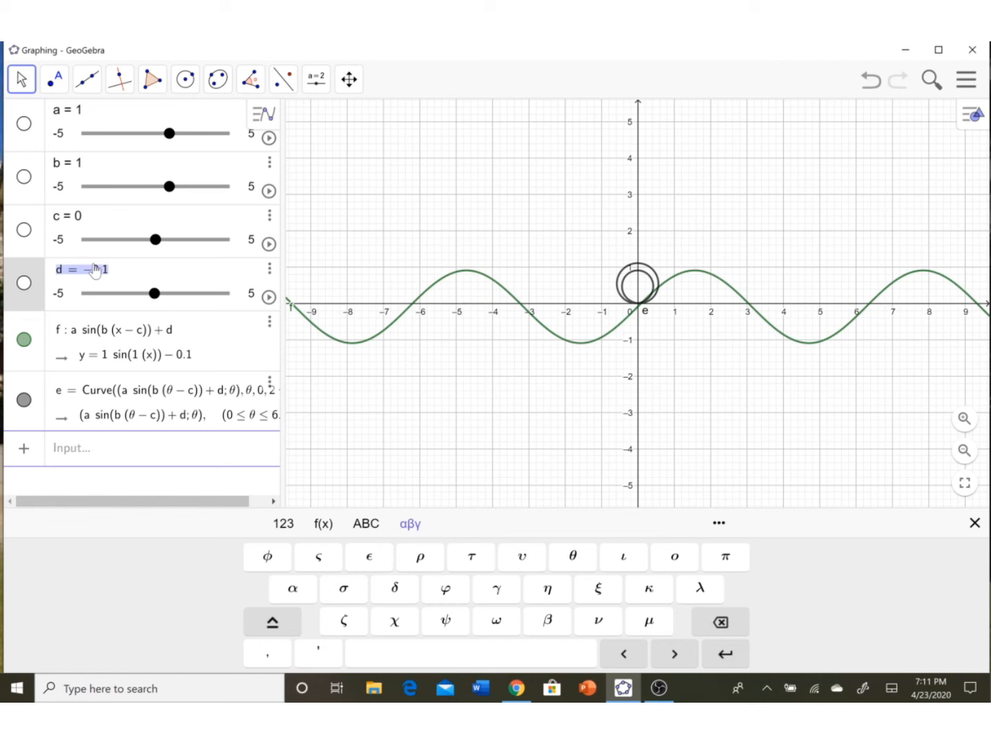
pyautogui.write('d=0')
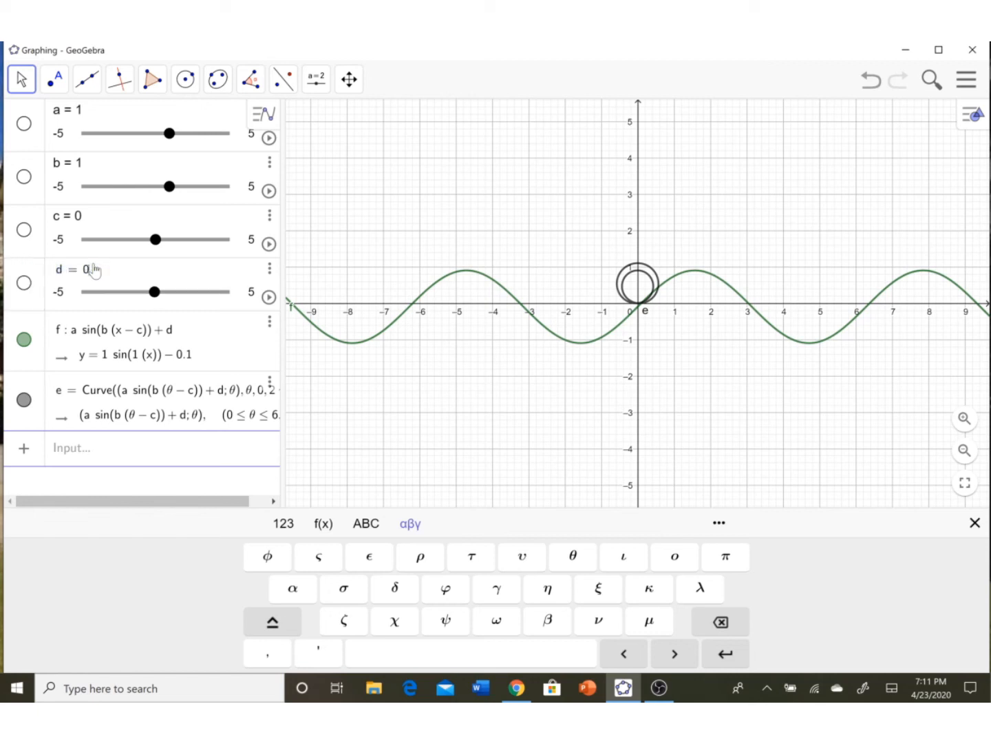
pyautogui.click(196, 330)
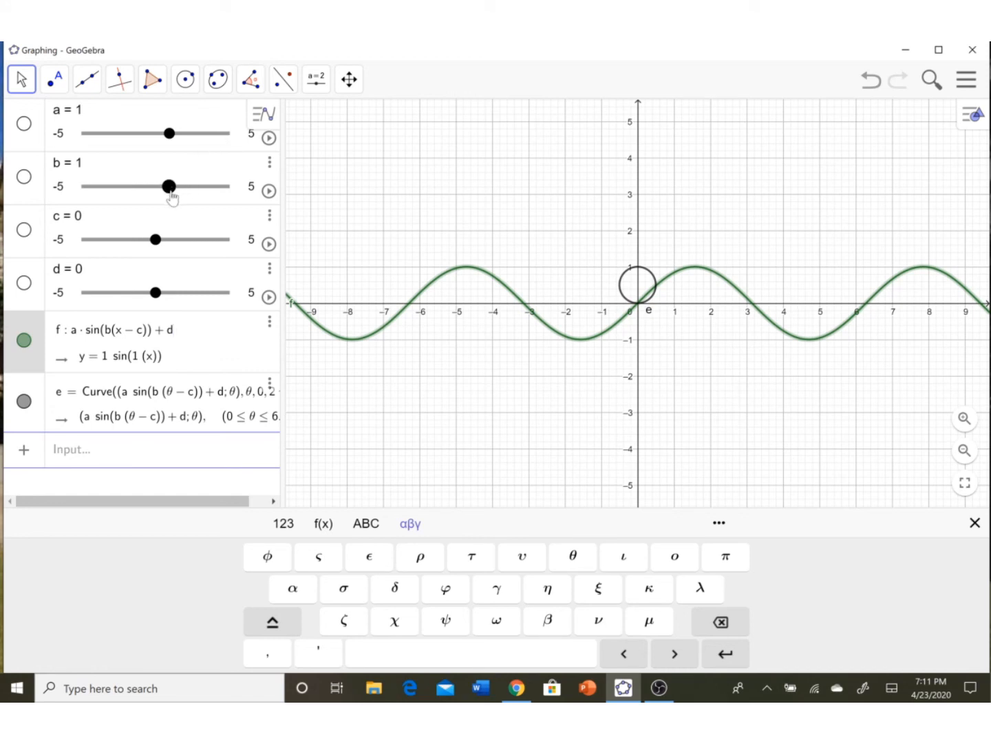
# Set slider b to 5 and change the upper θ limit of the polar curve to 12π
pyautogui.moveTo(170, 198); pyautogui.dragTo(238, 199)
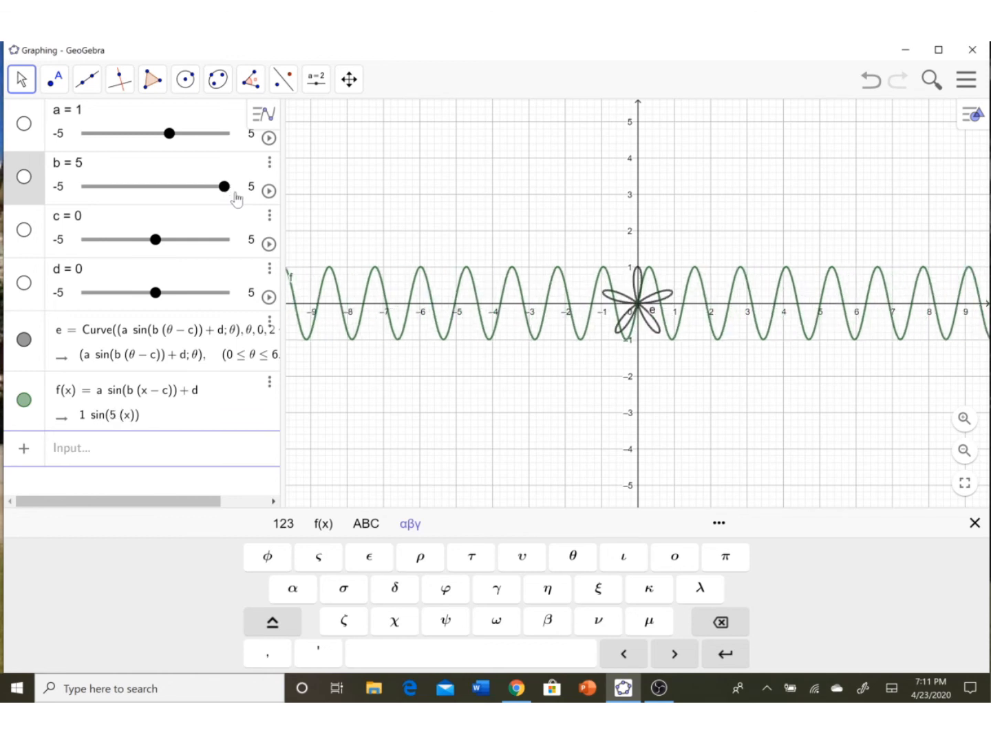
pyautogui.click(246, 347)
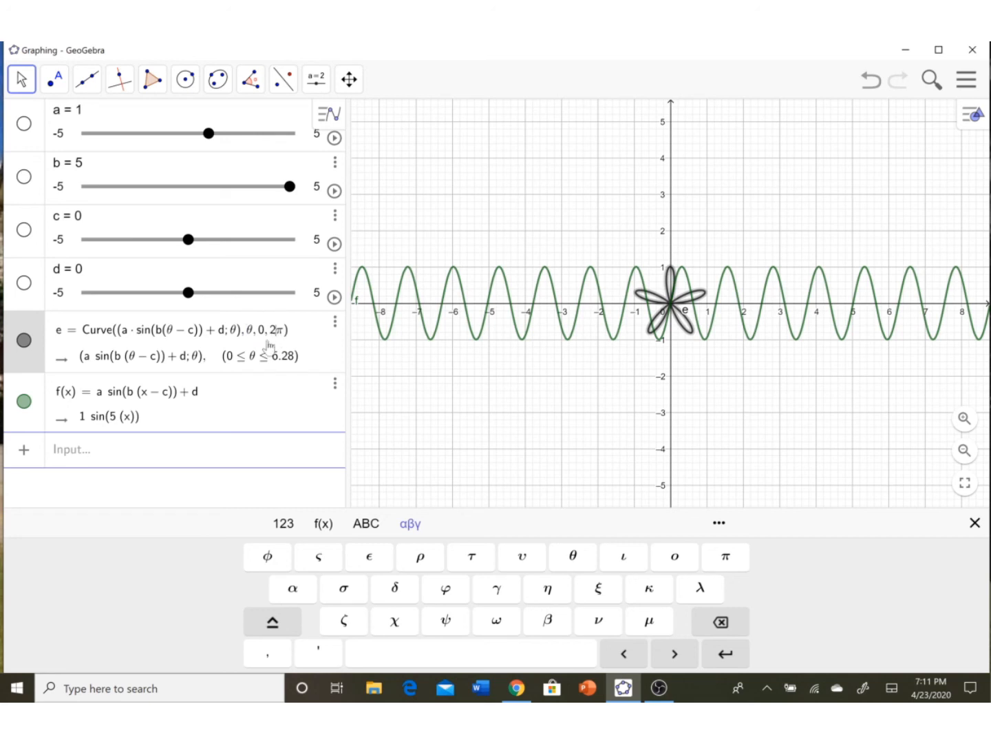
pyautogui.write('1')
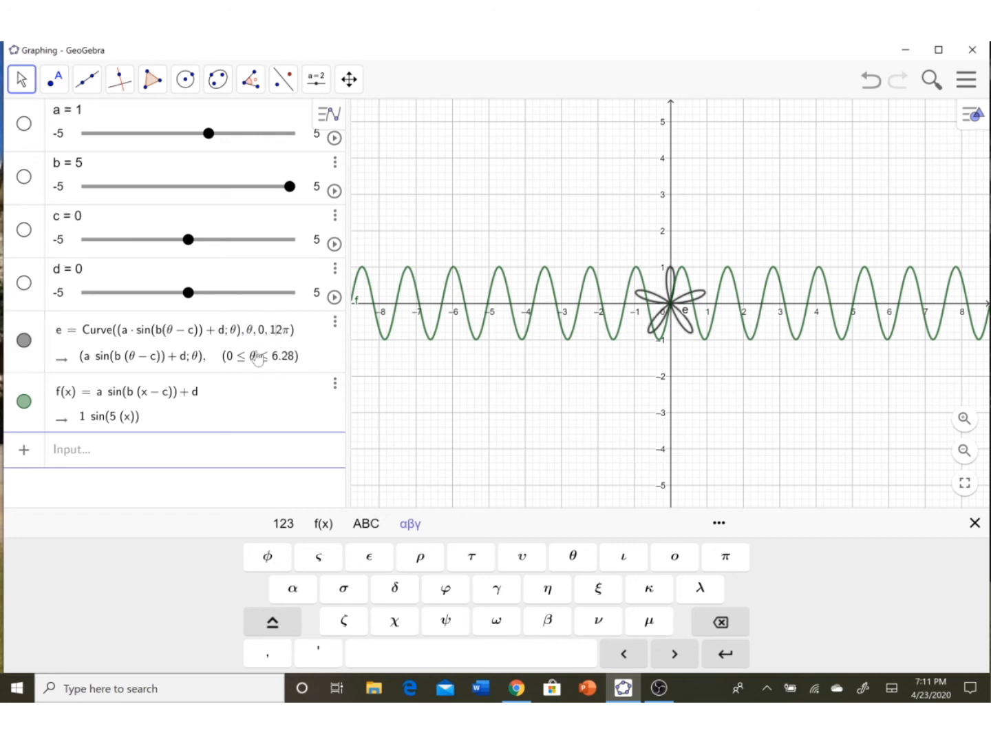
pyautogui.press('Return')
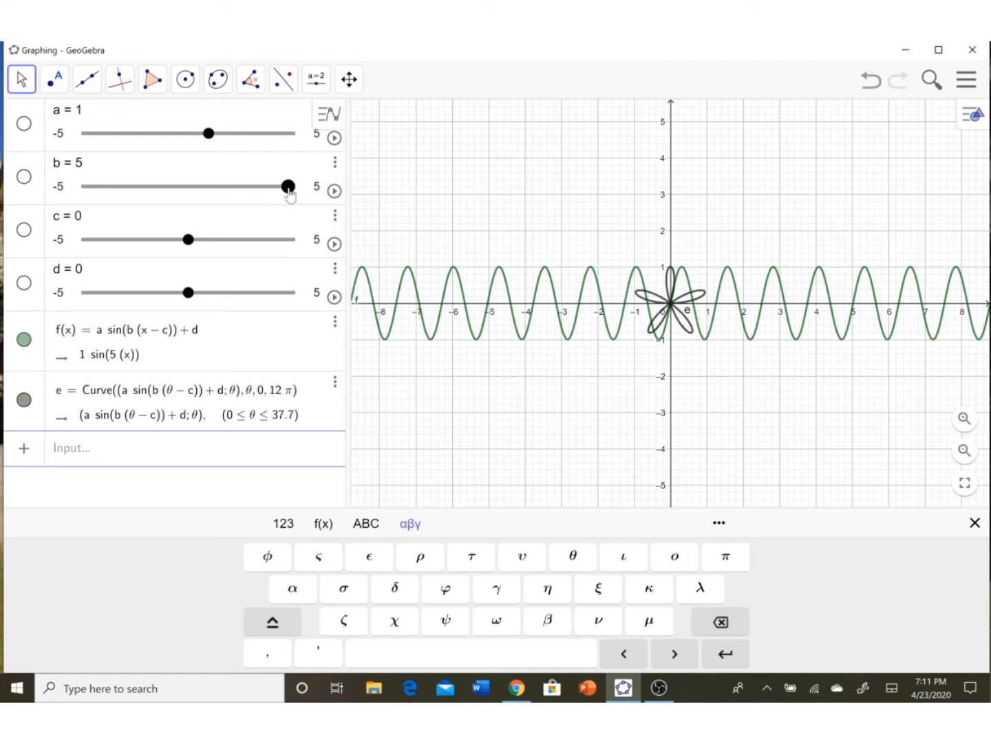
# Set slider b to -0.6
pyautogui.moveTo(289, 187); pyautogui.dragTo(175, 208)
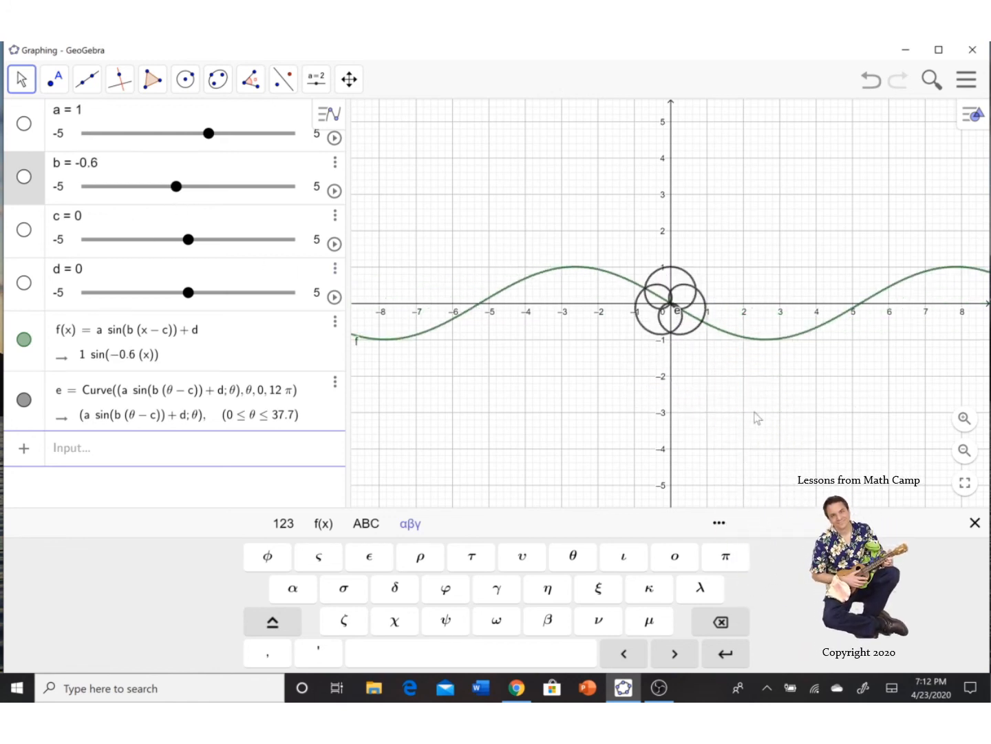
pyautogui.click(659, 687)
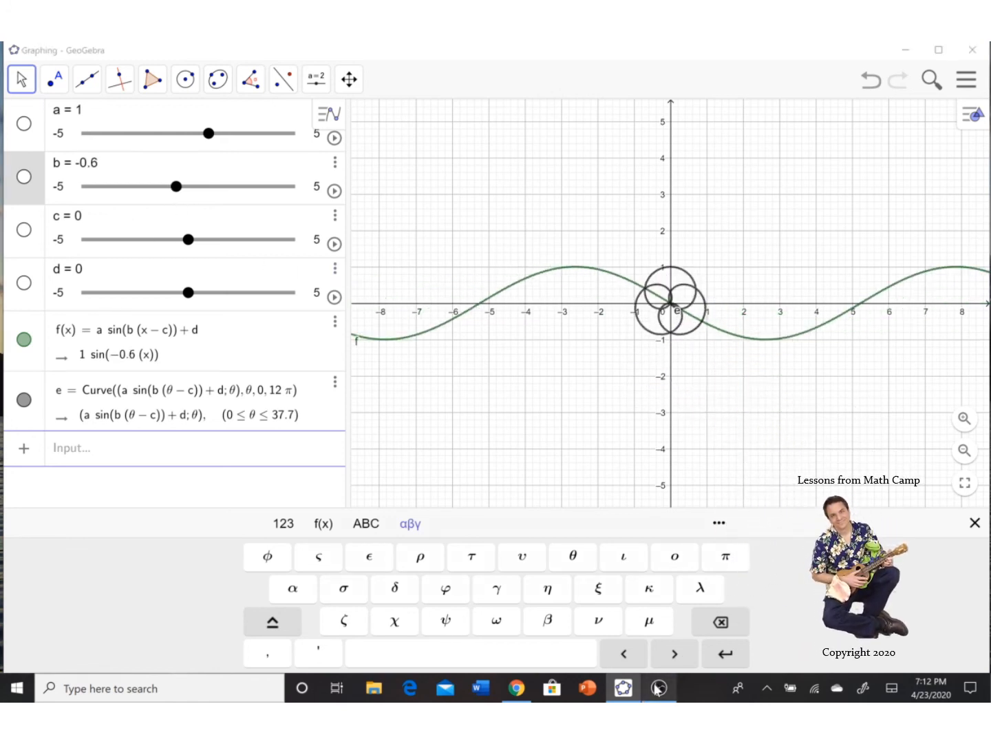